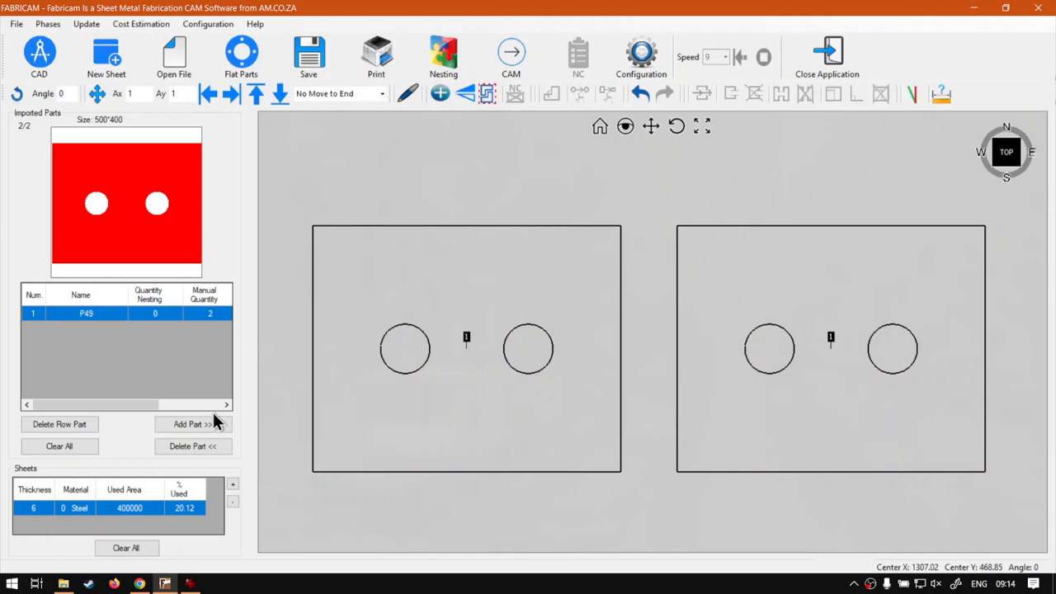
- Remove the placed P49 parts from the sheet and add a P13 disc with D1 of 200 mm and a manual quantity of 3
click(212, 444)
click(241, 61)
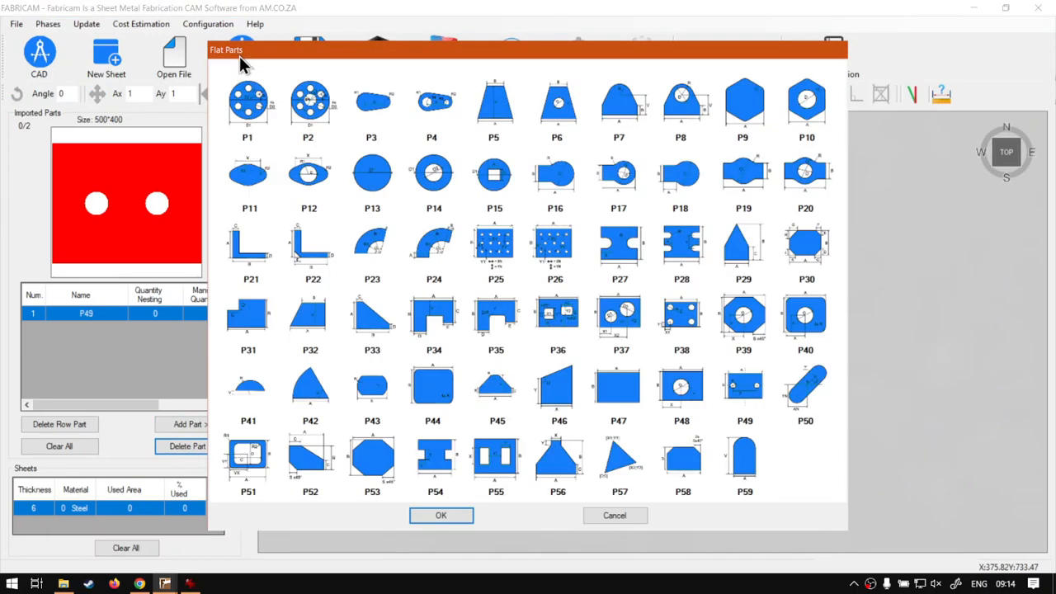
double_click(372, 174)
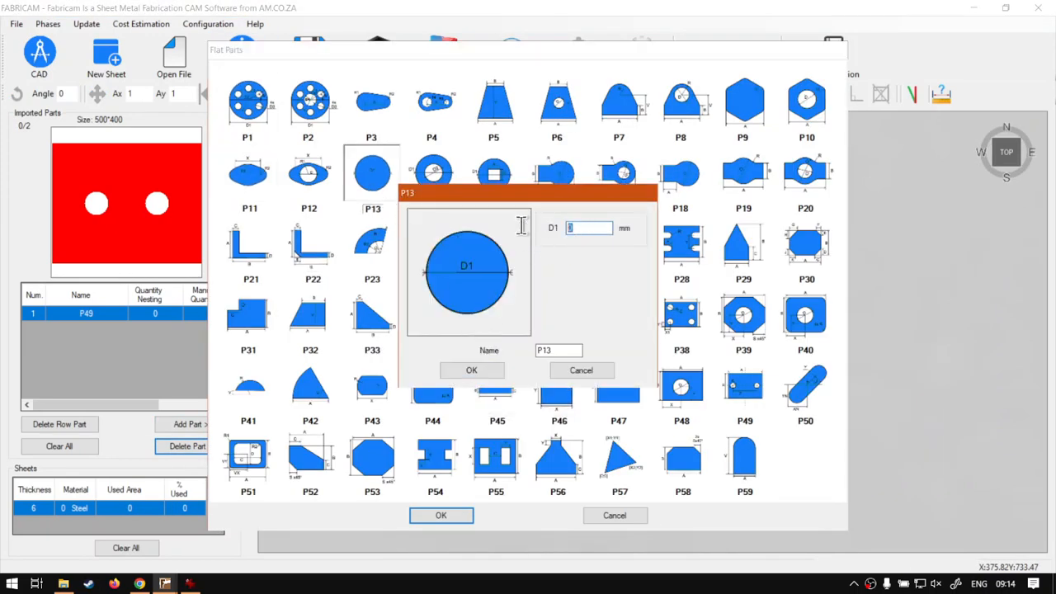
text(3)
drag(586, 228, 548, 231)
text(200)
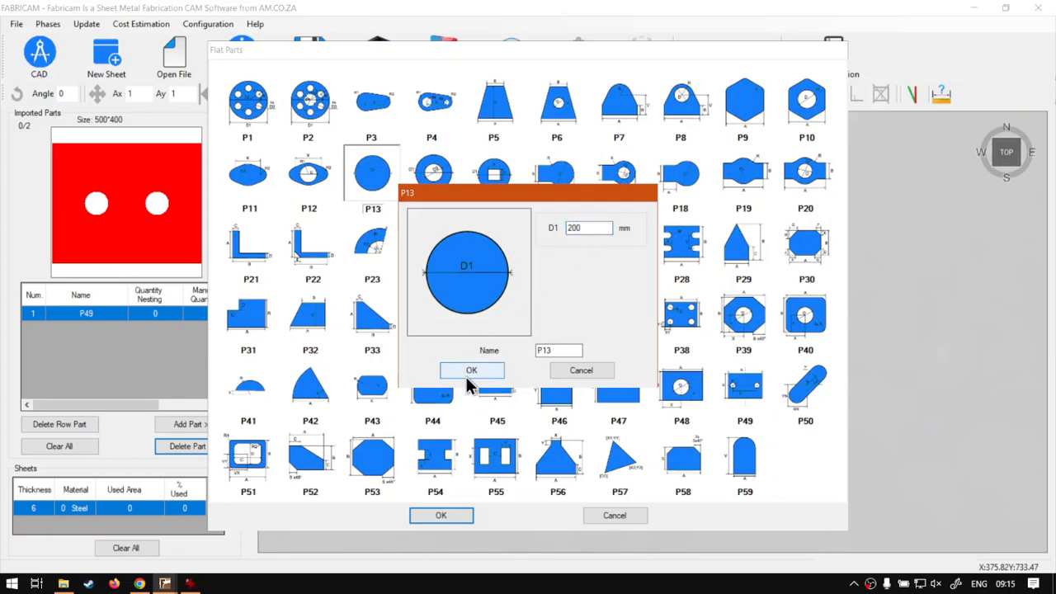
click(471, 370)
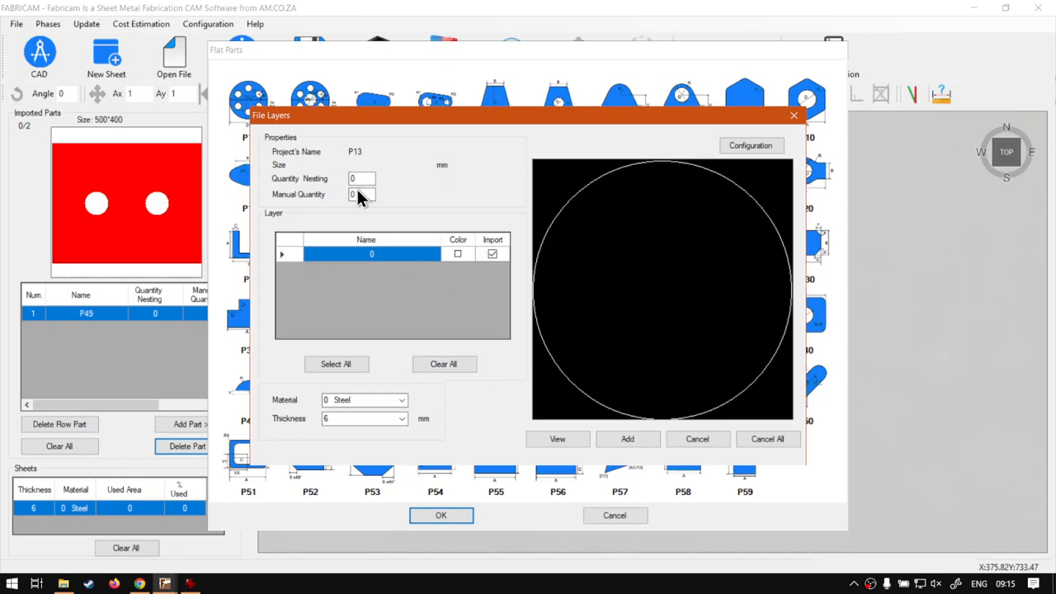
text(3)
click(625, 438)
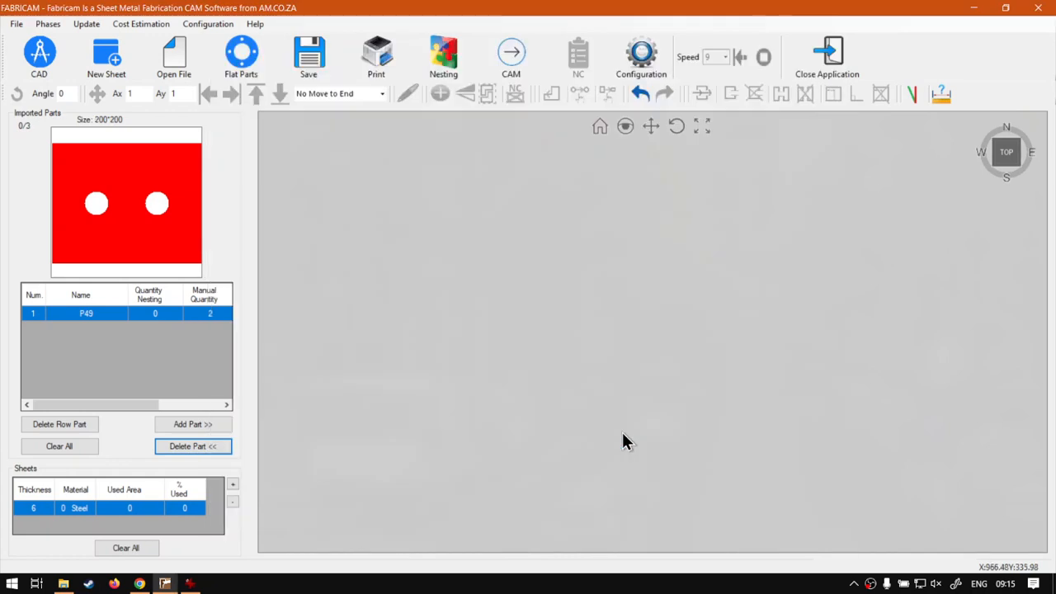
- Place three P13 discs side by side in a horizontal row on the sheet
click(189, 426)
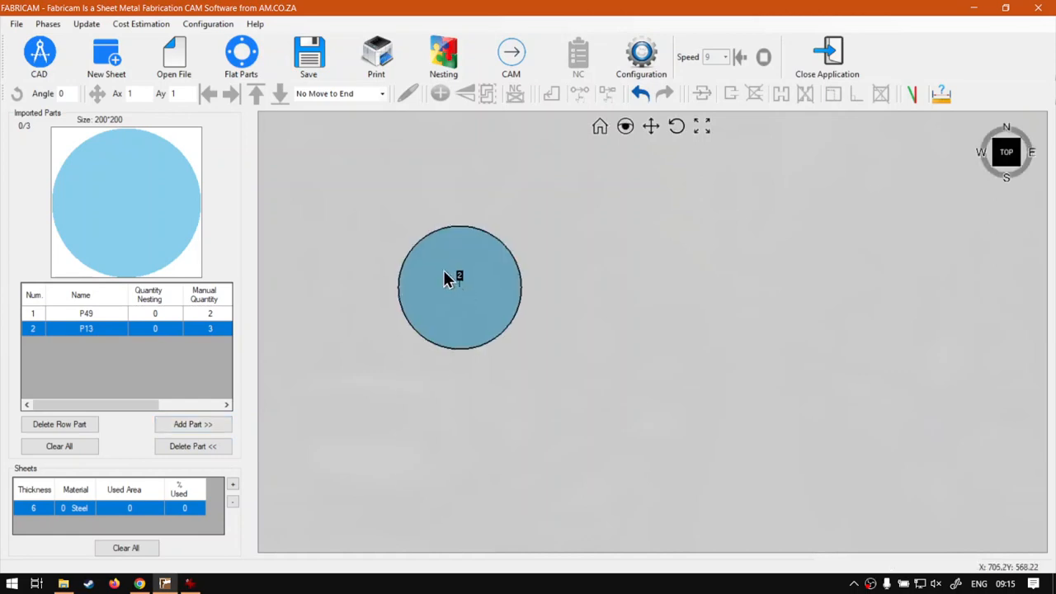
click(457, 289)
click(208, 422)
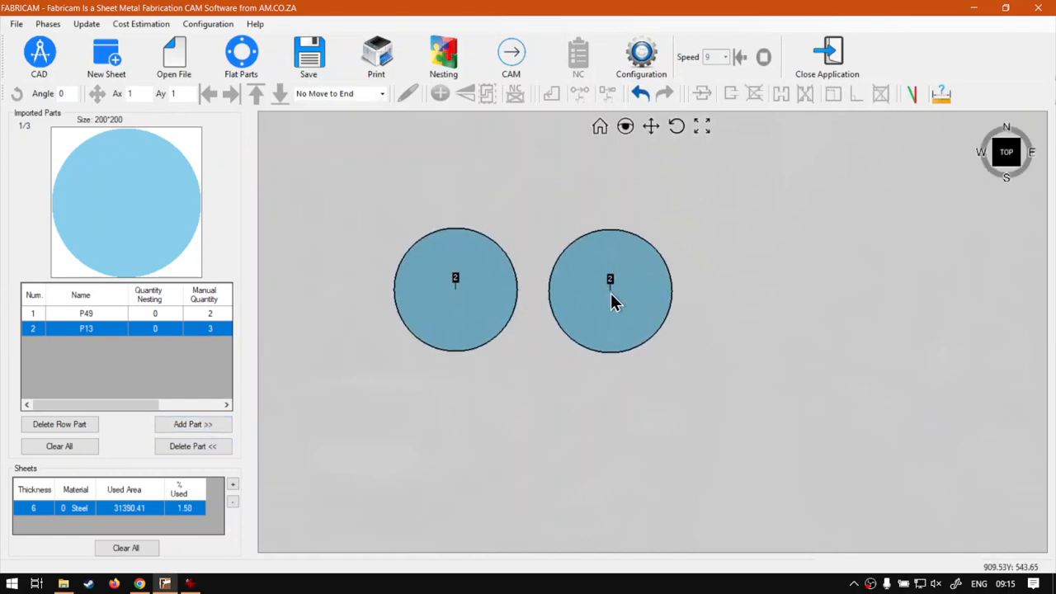
click(615, 294)
click(198, 427)
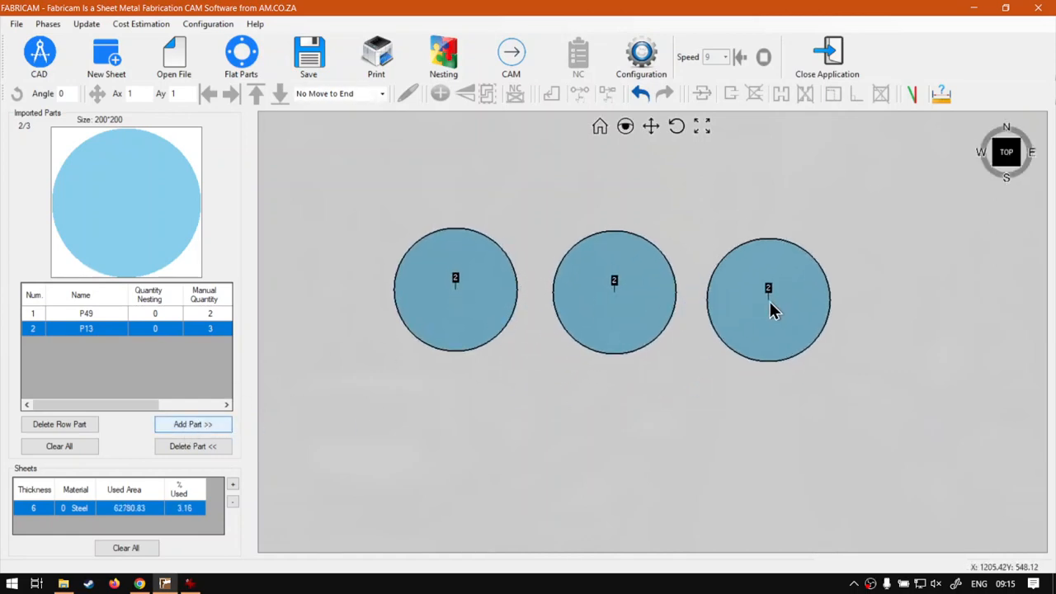
click(784, 301)
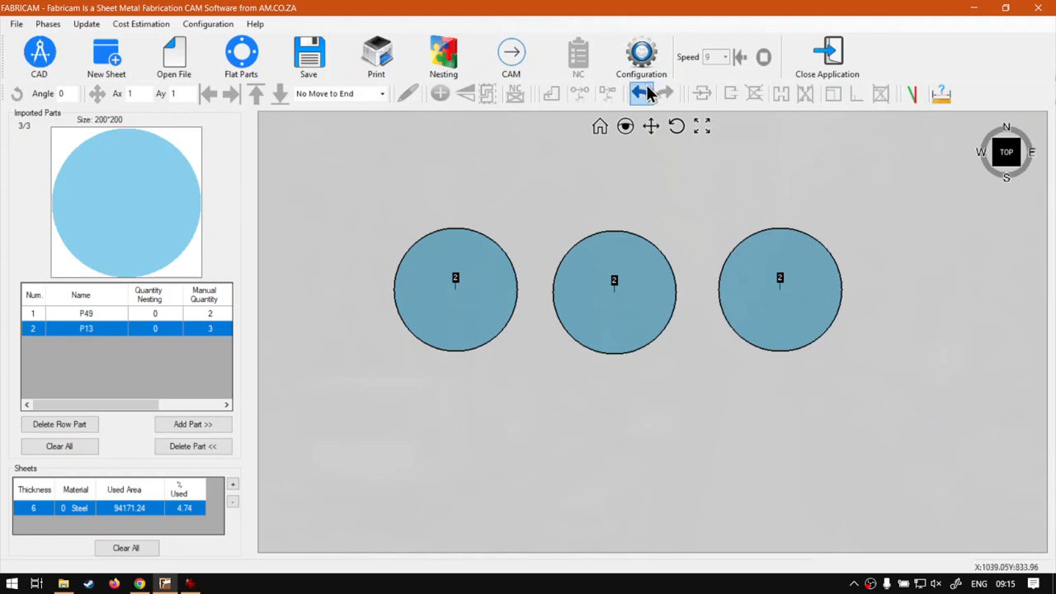
- Generate the CAM cutting paths for the three discs and inspect their NC code, ending back in the CAM phase
click(514, 66)
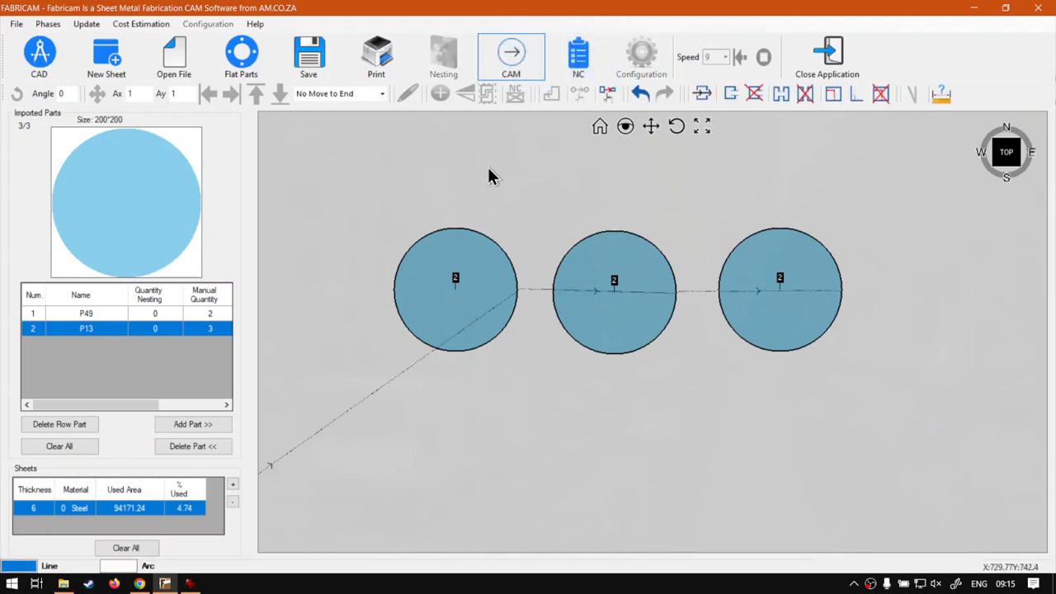
click(578, 66)
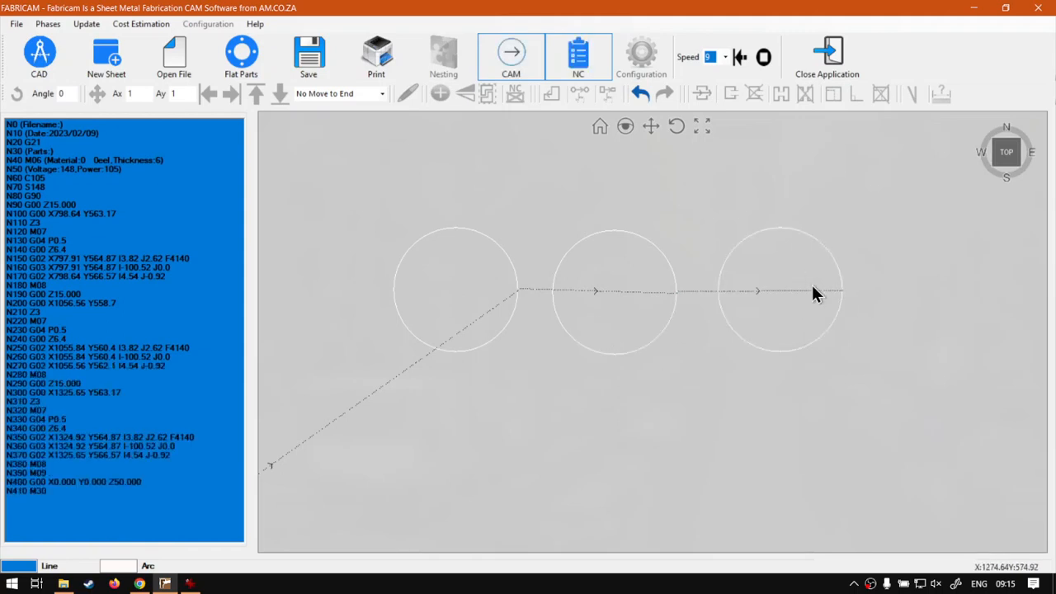
click(580, 66)
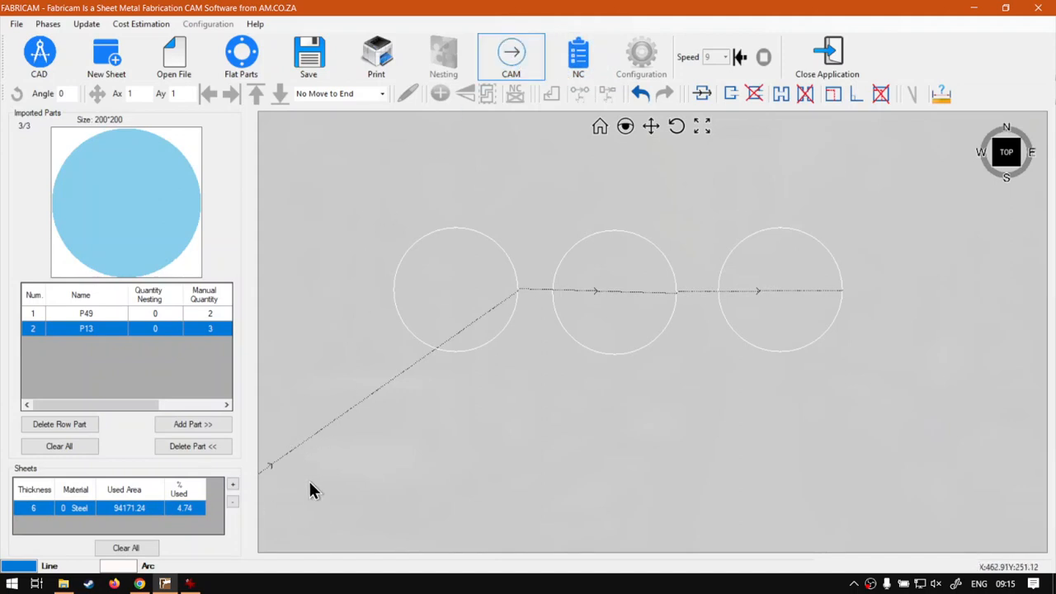
click(518, 64)
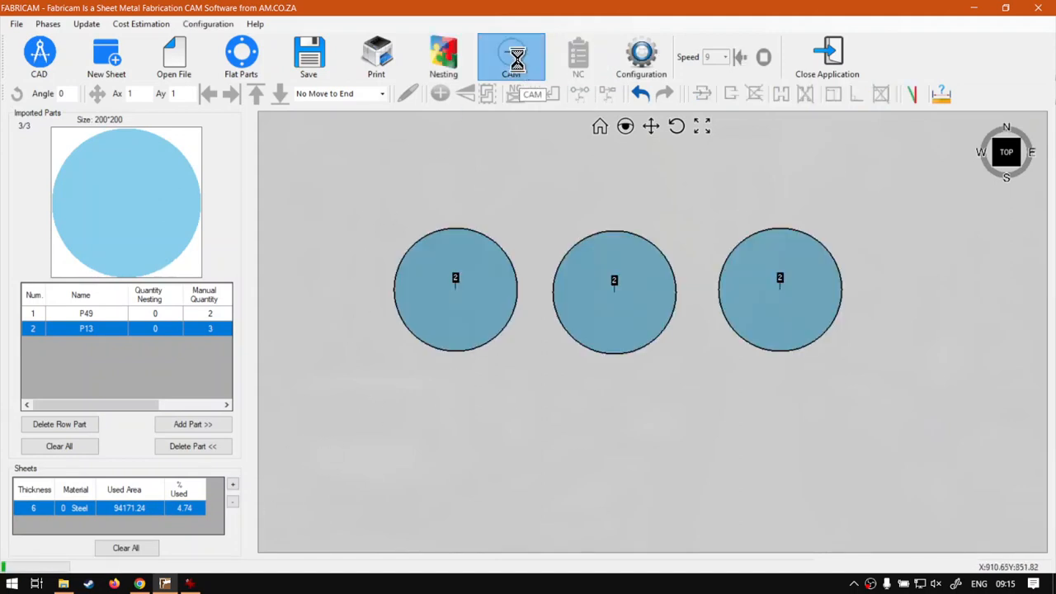
- Try to set the cutting order manually by selecting the discs from the rightmost to the leftmost and confirming the ordering command
click(467, 318)
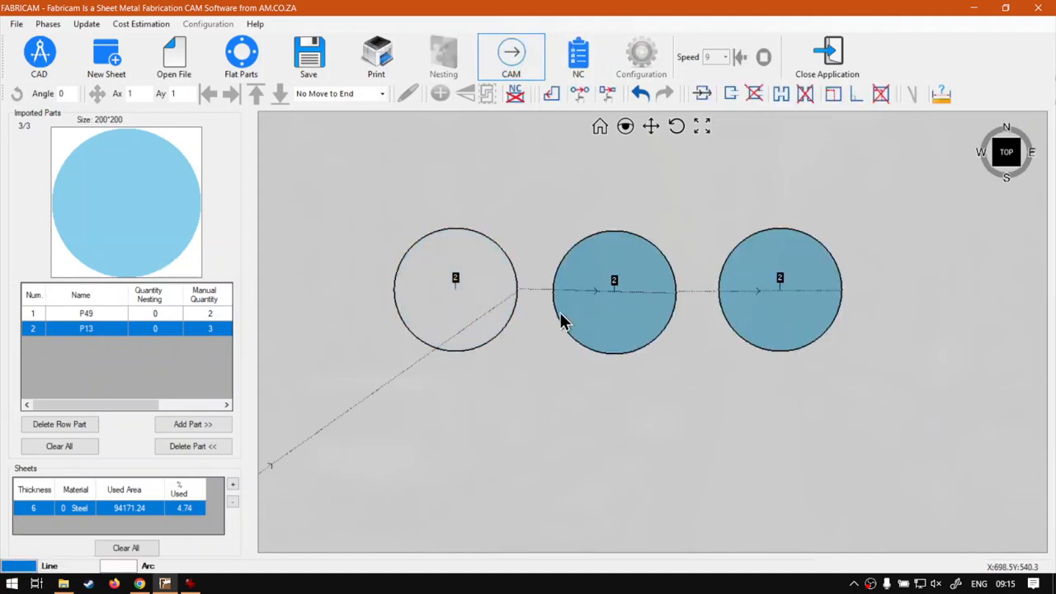
click(550, 372)
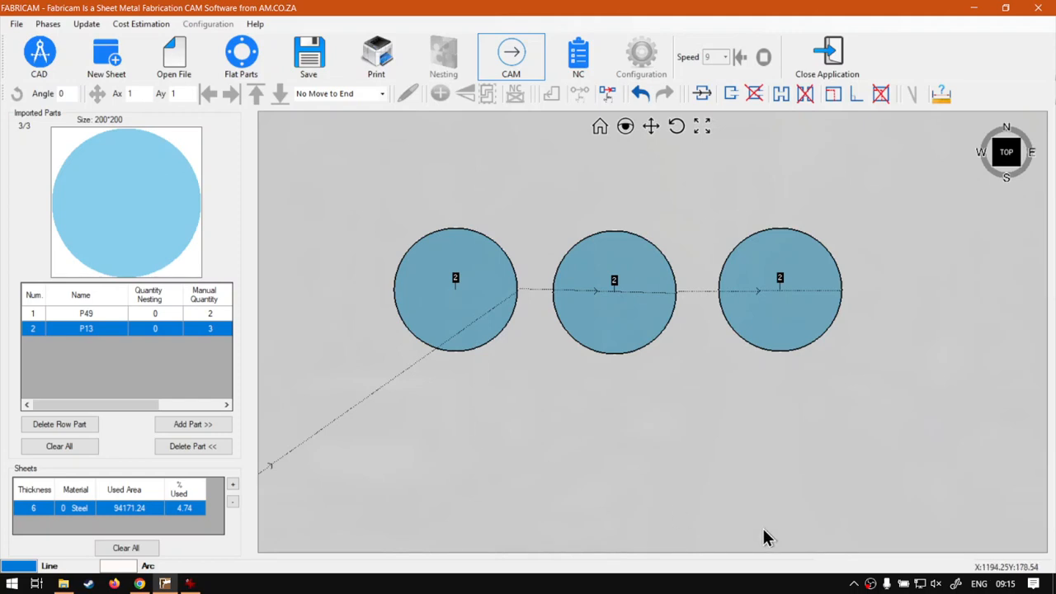
click(803, 323)
click(637, 319)
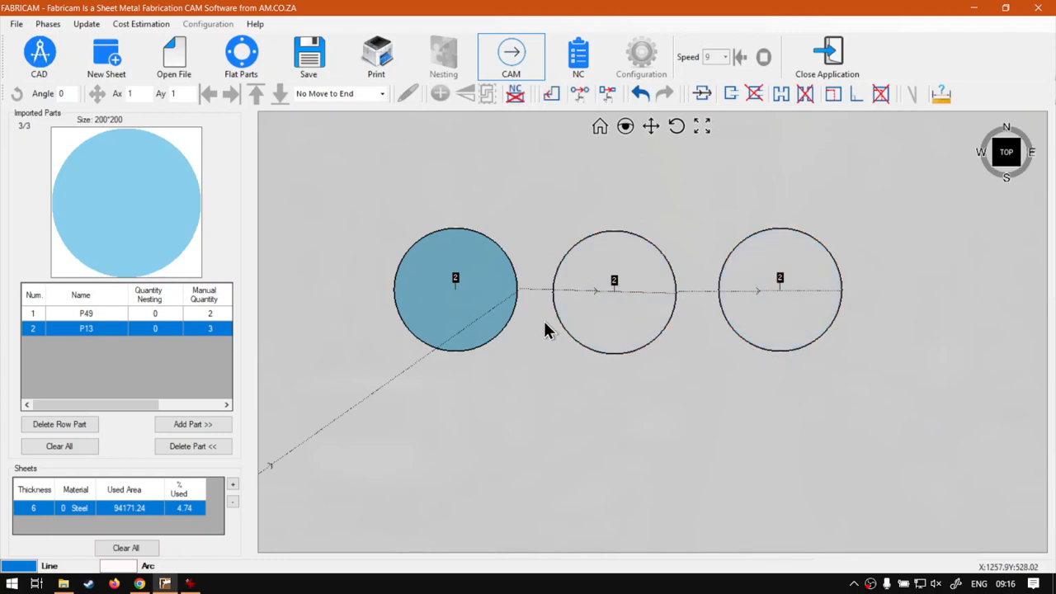
click(473, 321)
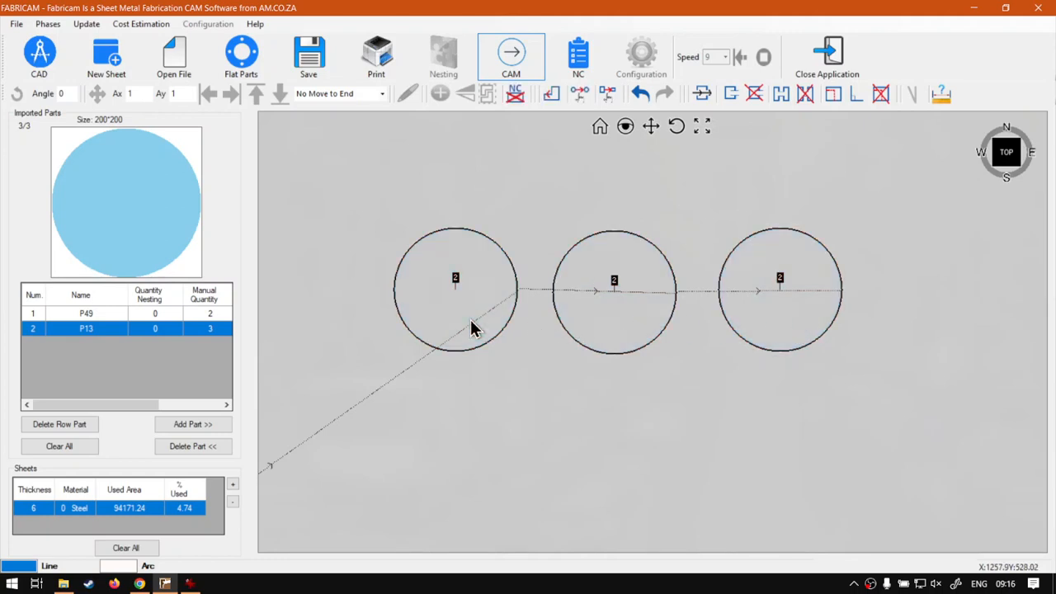
click(606, 96)
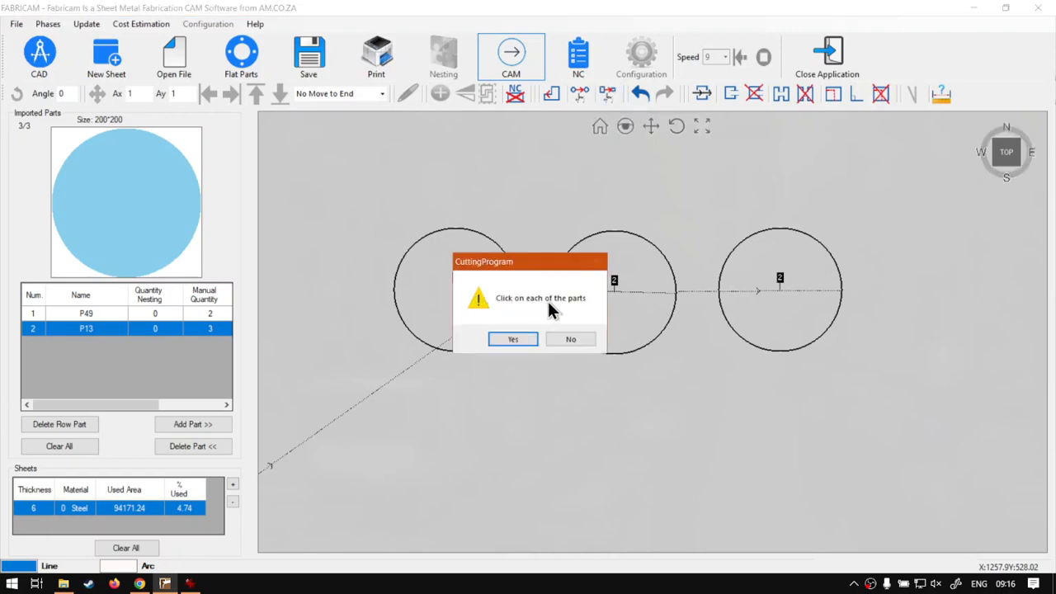
click(515, 338)
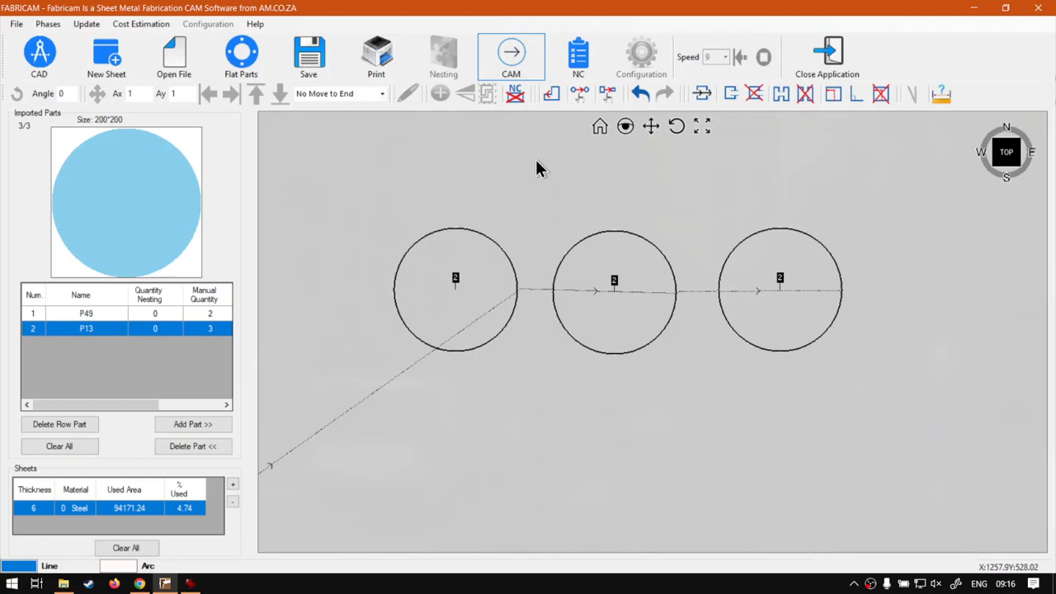
- Check the NC code produced for the reordered discs, then regenerate the CAM cutting paths
click(589, 62)
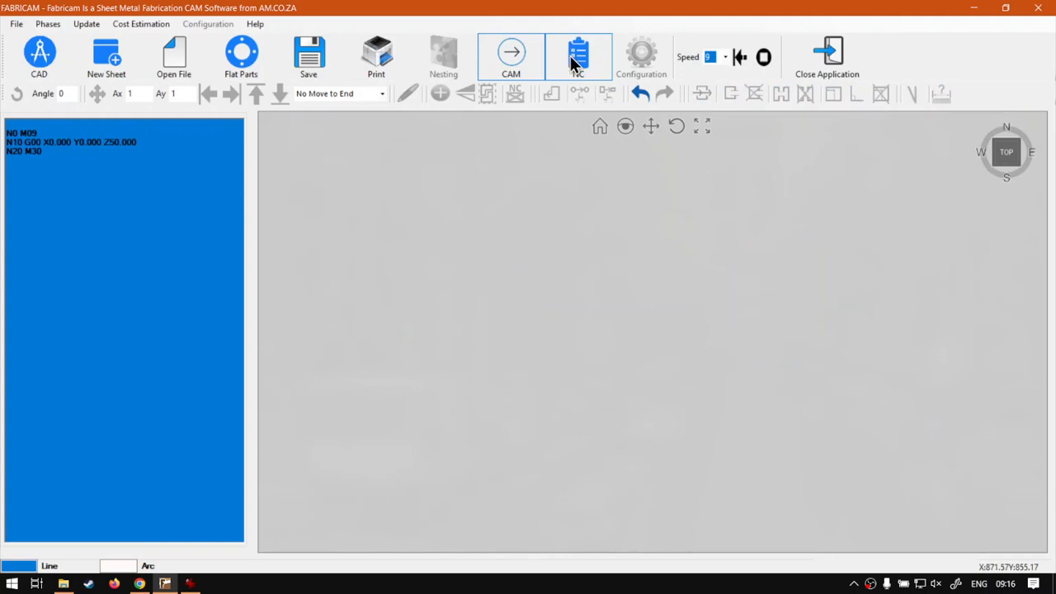
click(575, 65)
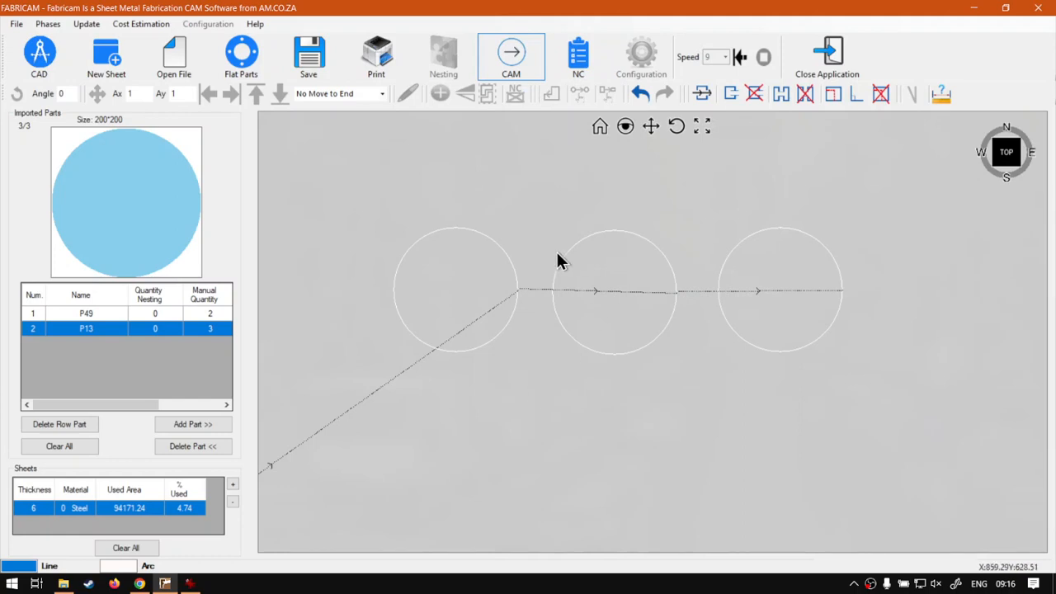
click(525, 49)
click(521, 51)
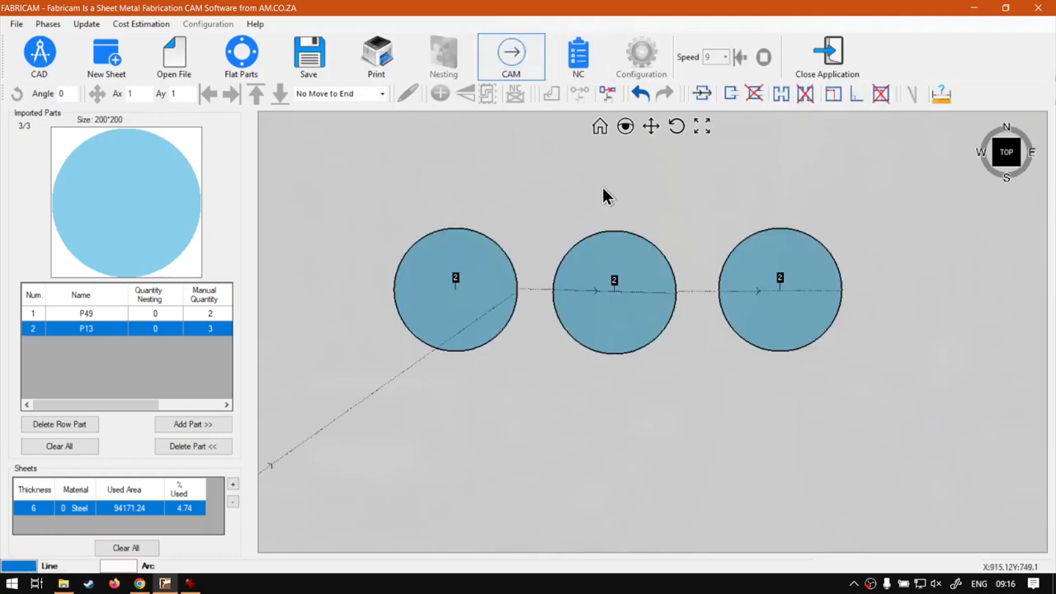
- Retry the manual cutting order with the right, middle and left discs selected in that sequence, applying the ordering command twice
click(758, 261)
click(629, 278)
click(468, 279)
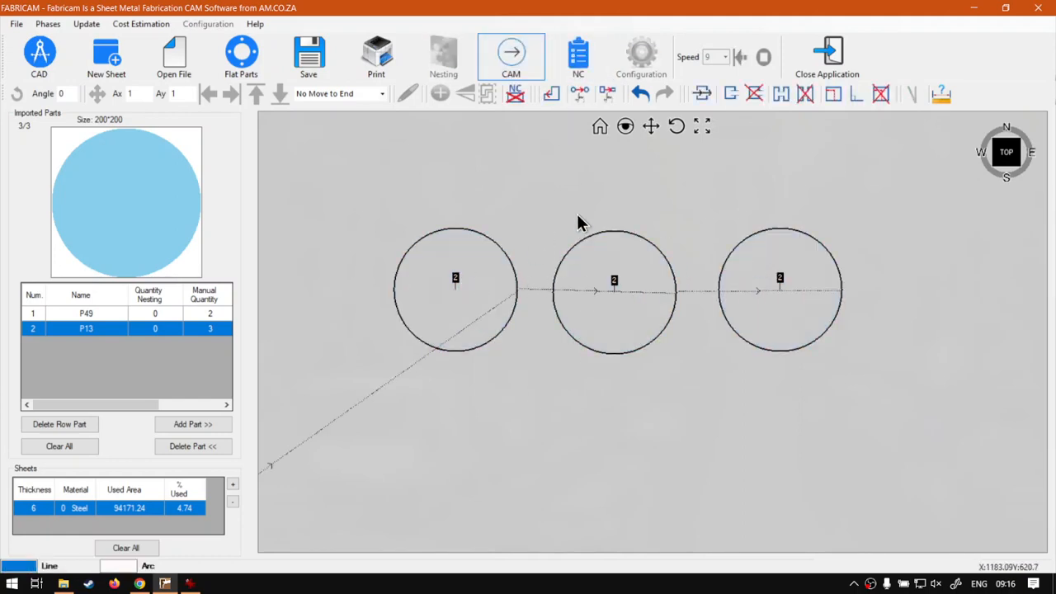
click(608, 95)
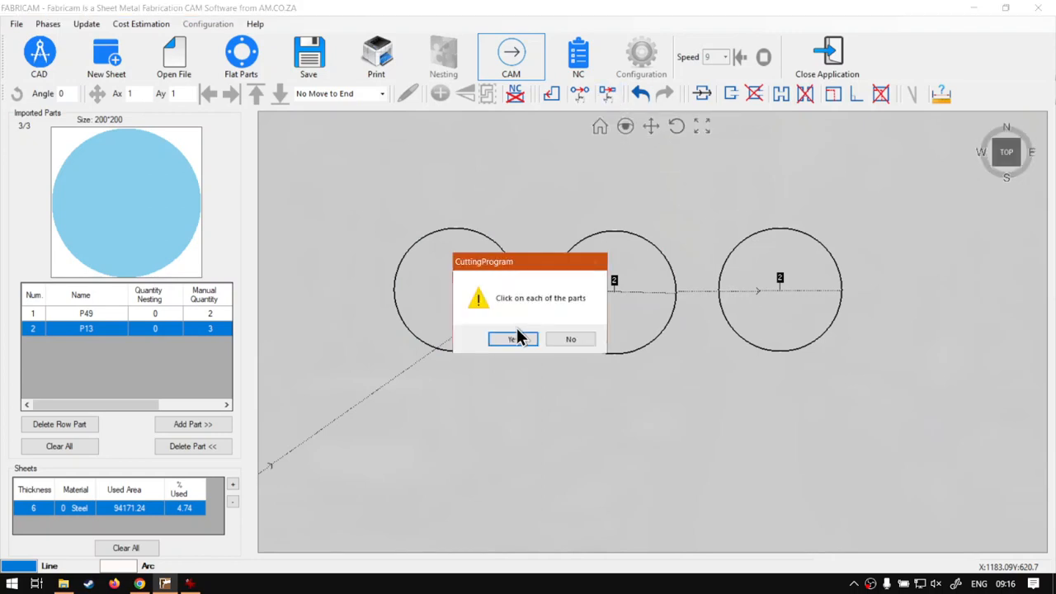
click(521, 339)
click(608, 94)
click(509, 341)
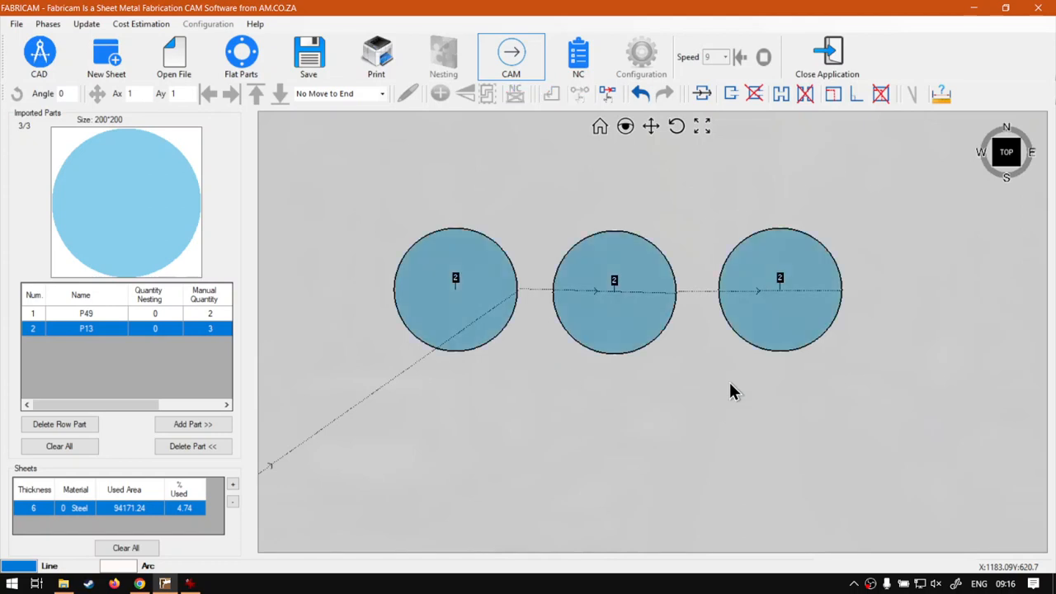
- Review the NC program again before and after rebuilding the discs' cutting paths, and return to the CAM phase
click(582, 66)
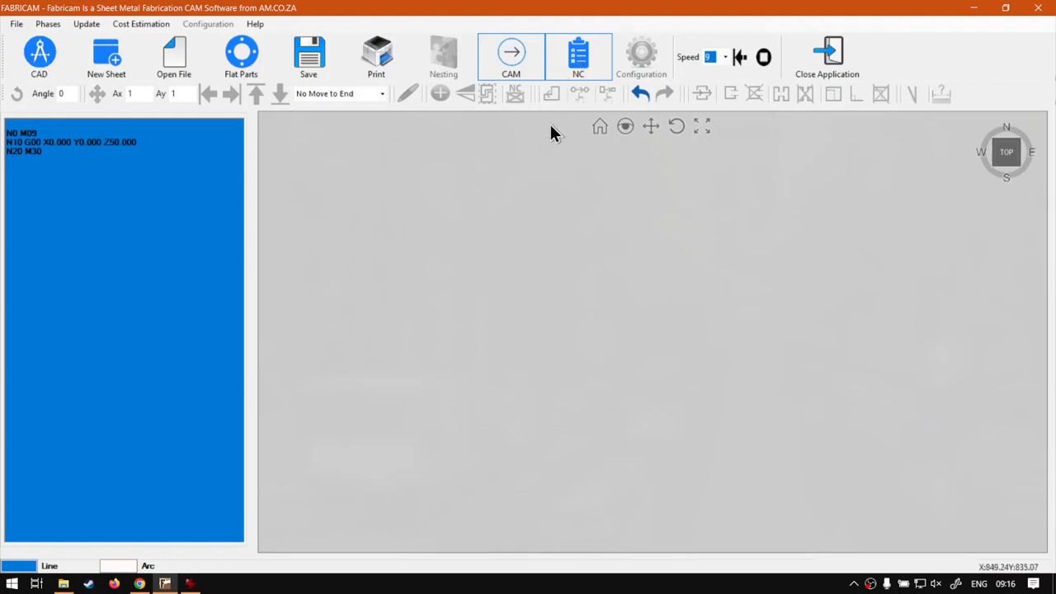
click(538, 70)
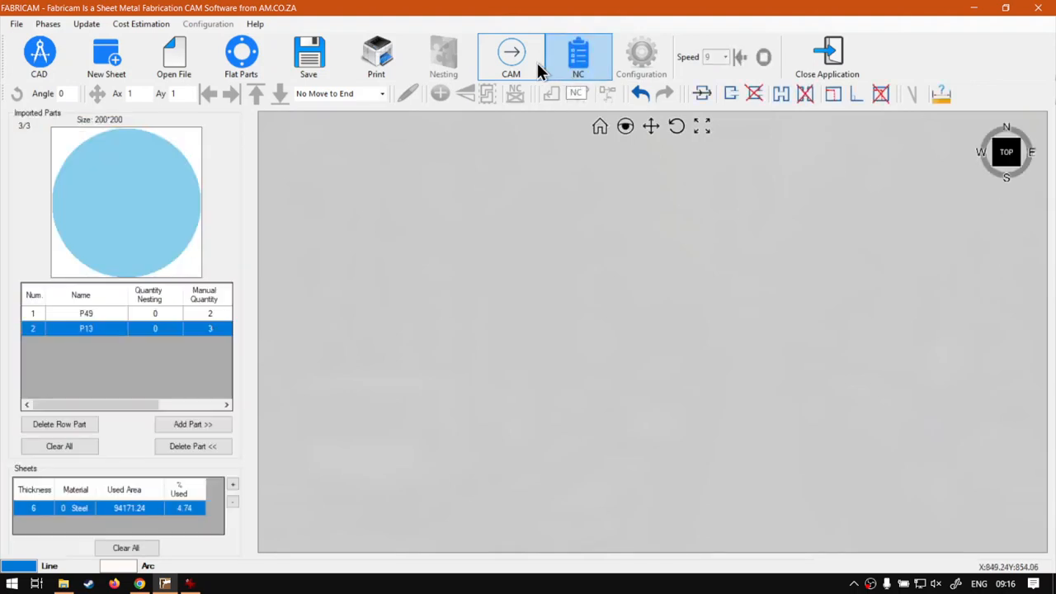
click(564, 66)
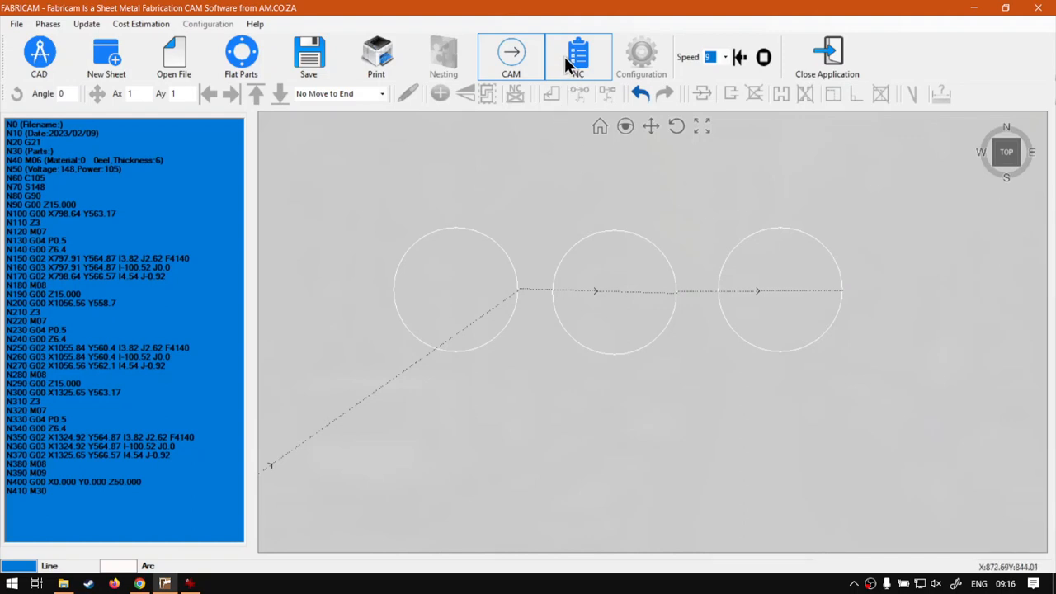
click(568, 66)
click(538, 80)
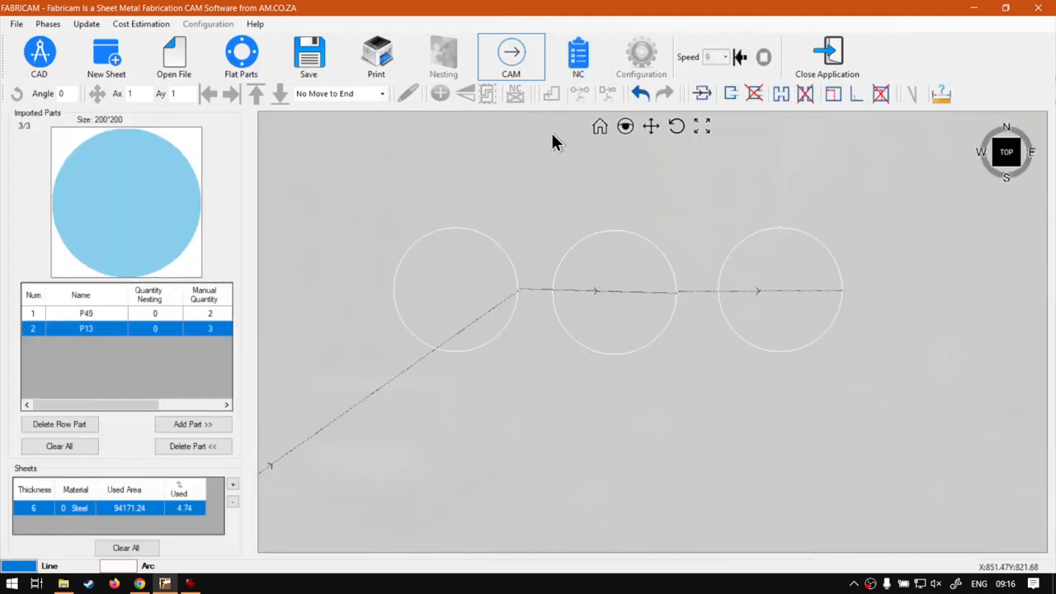
- Try starting the ordering command before picking the discs from right to left, apply it again, and check the NC code
click(608, 92)
click(531, 339)
click(759, 330)
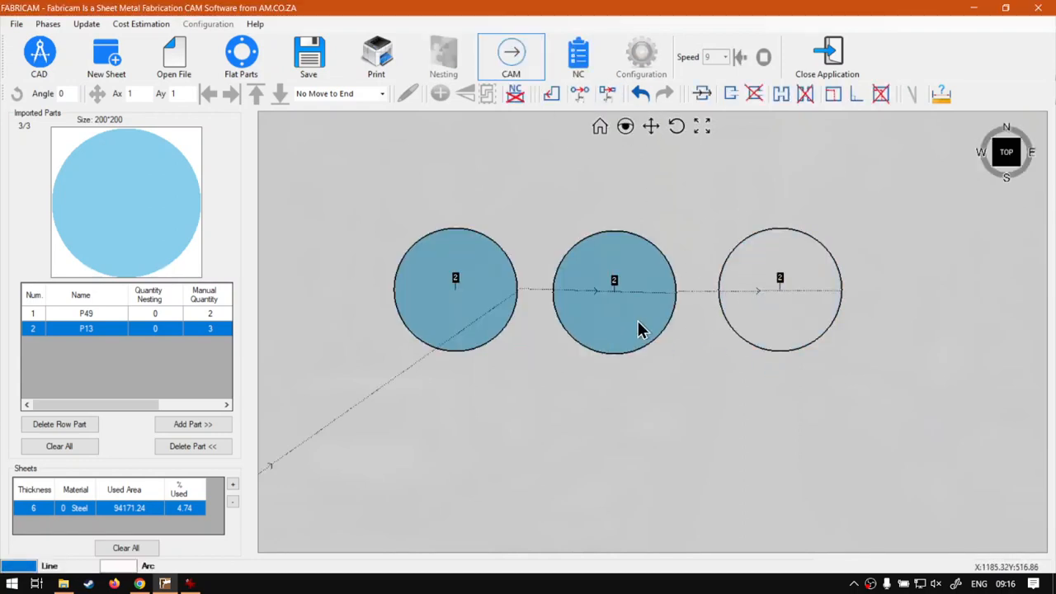
click(636, 330)
click(496, 322)
click(608, 95)
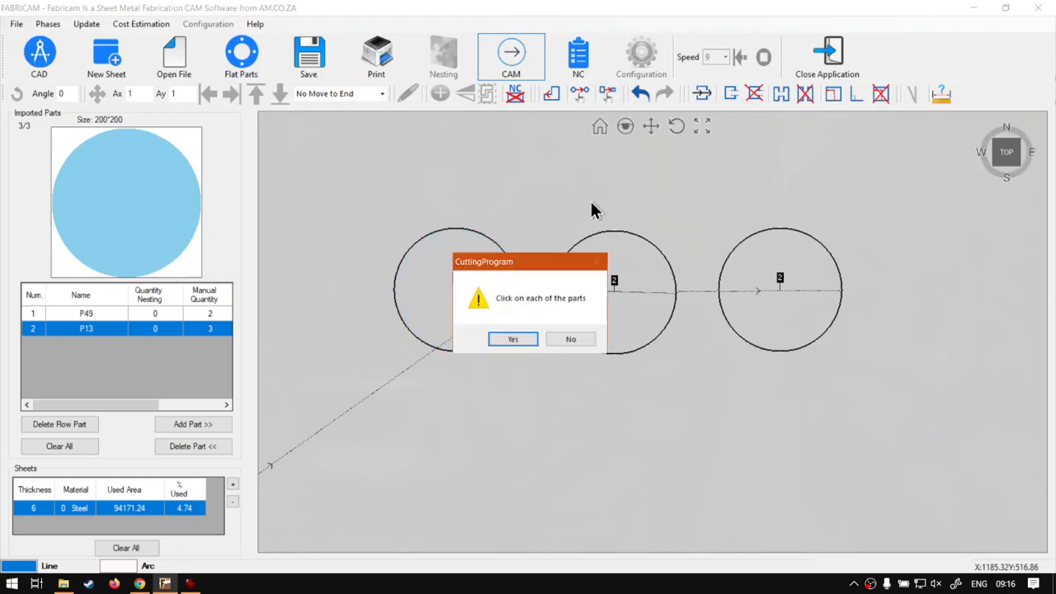
click(513, 340)
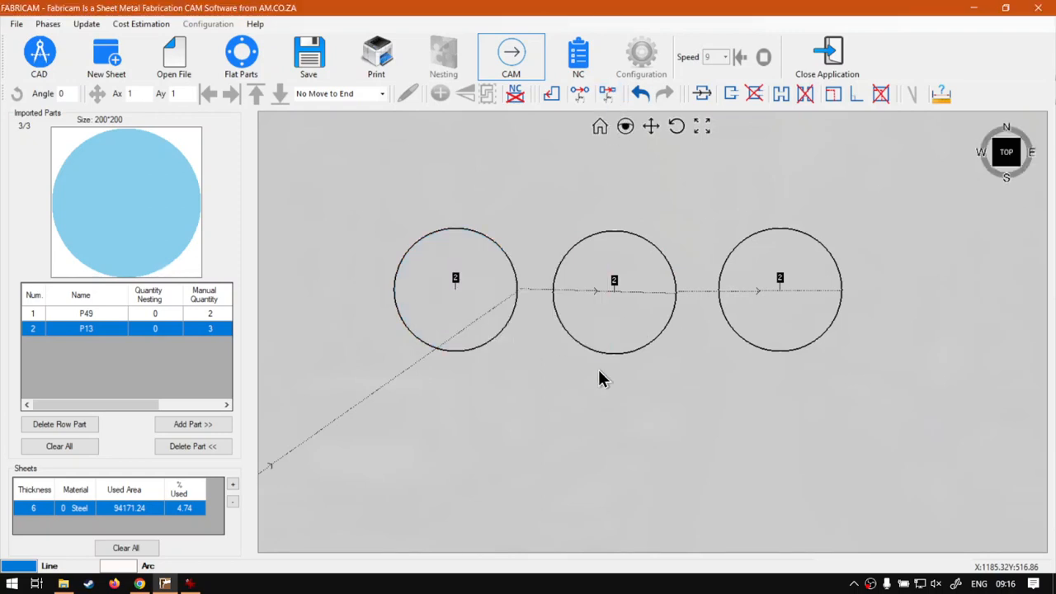
click(580, 66)
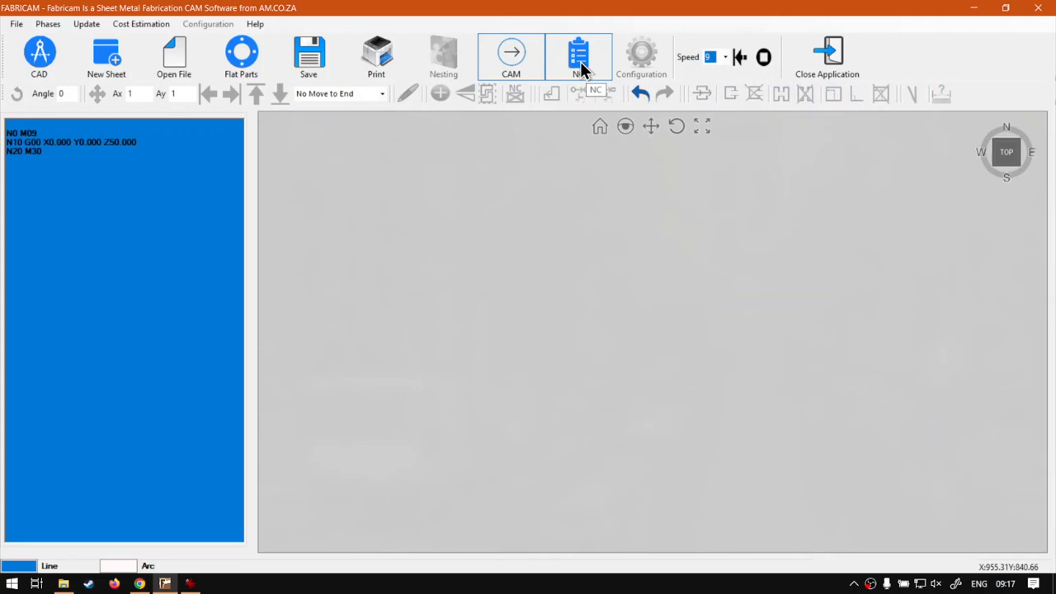
click(528, 66)
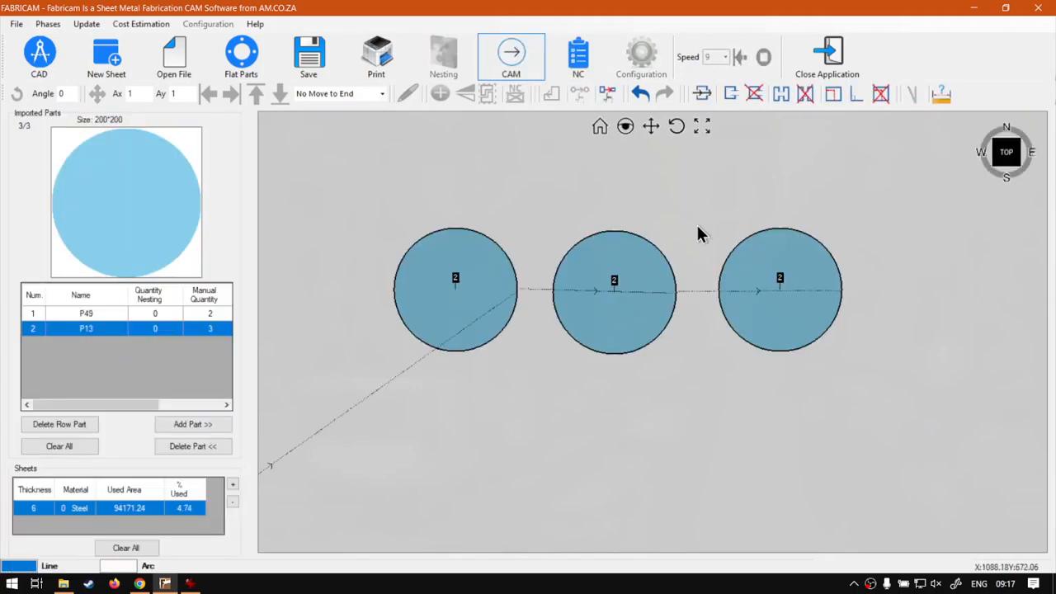
- Apply the manual cutting order to the discs from right to left, running the ordering command twice, and check the NC code
click(608, 94)
click(527, 342)
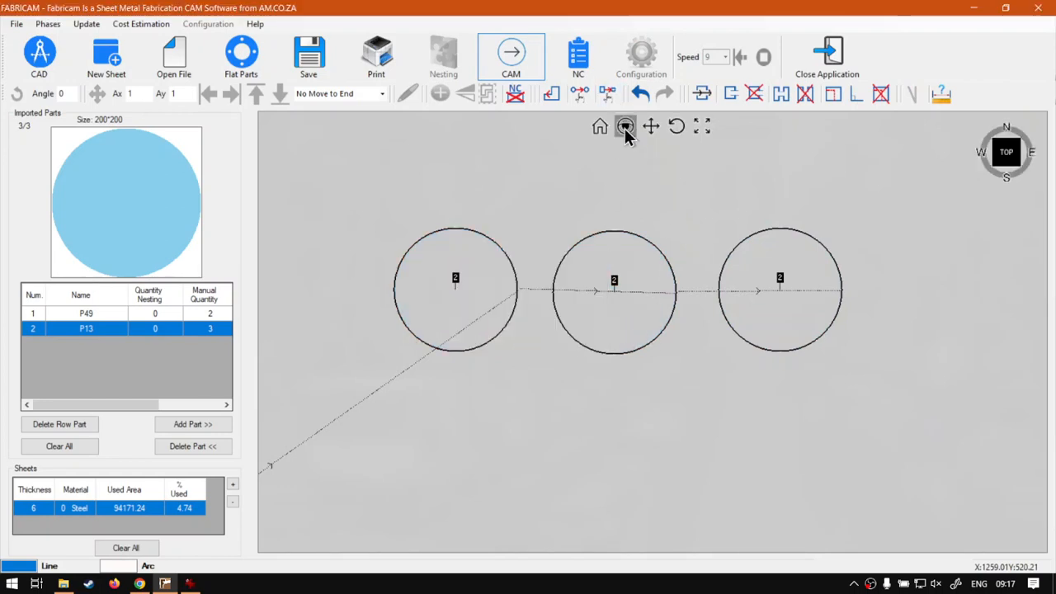
click(605, 96)
click(538, 339)
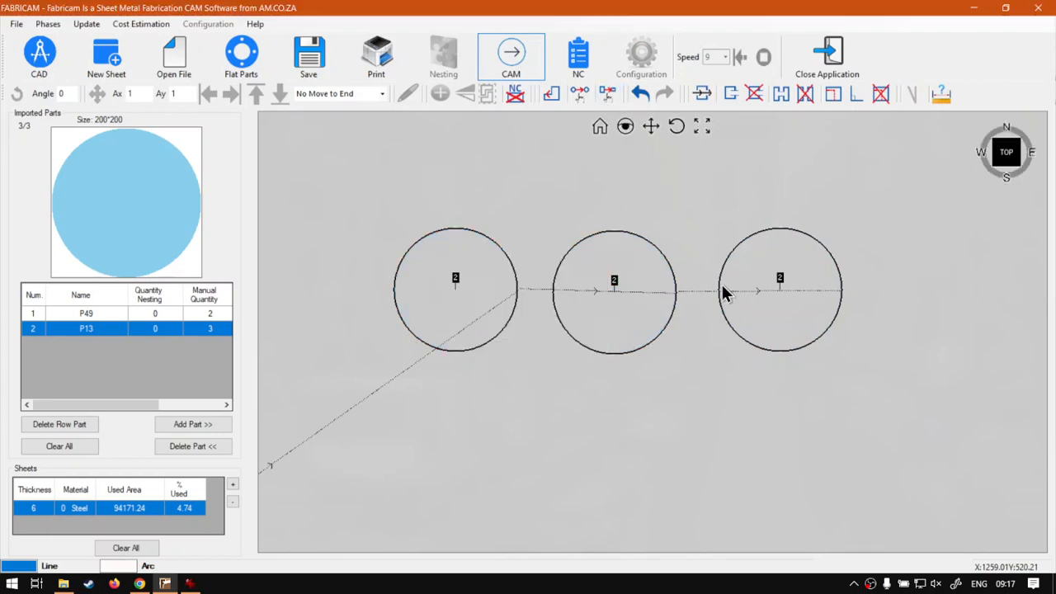
click(582, 68)
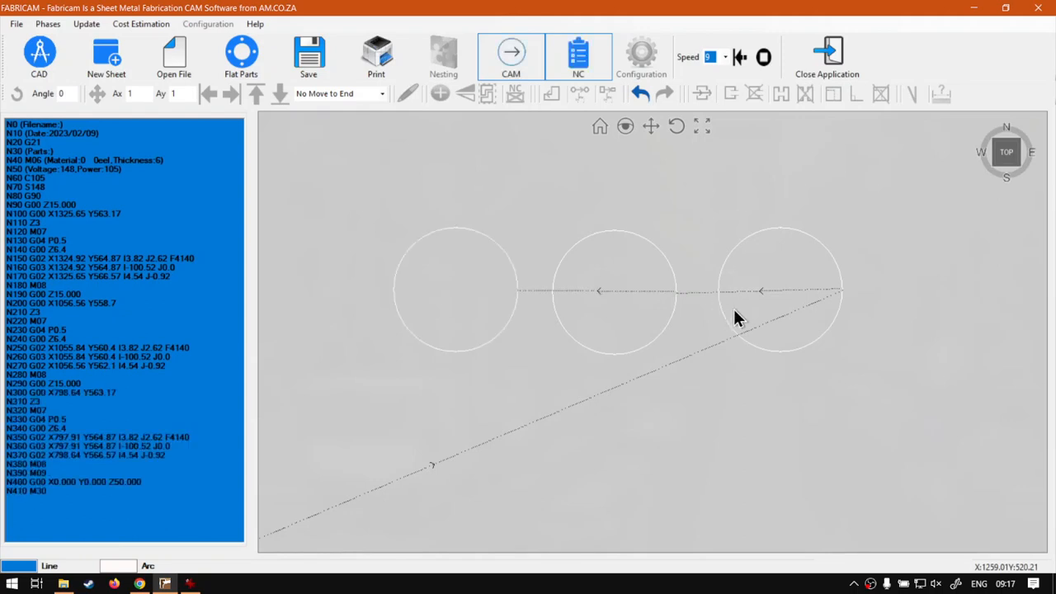
- Return to the CAM phase to reset the discs' cutting order, and check the NC program before reordering
click(511, 56)
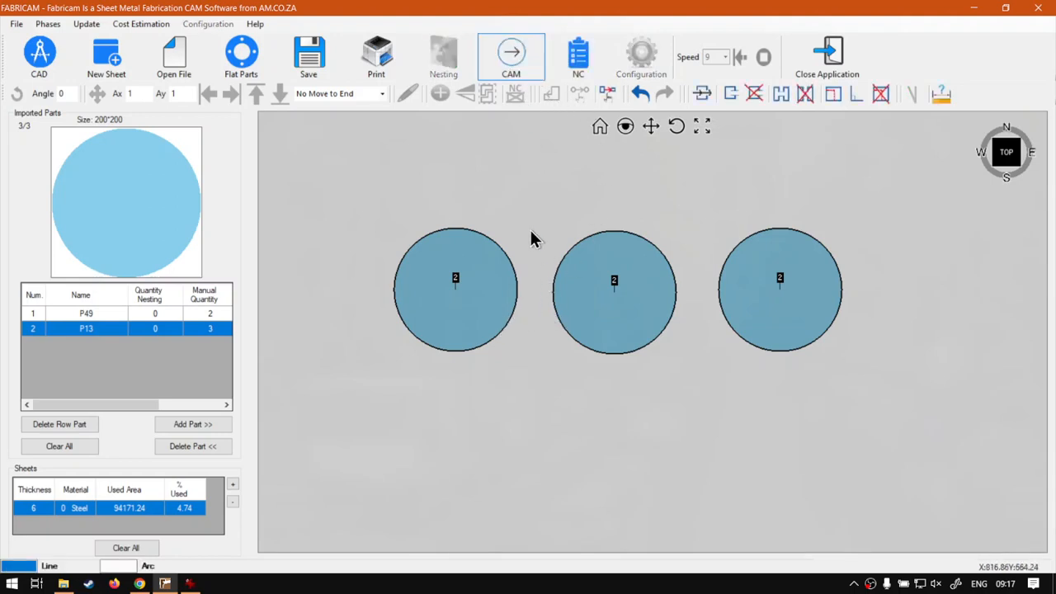
click(532, 64)
click(512, 62)
click(474, 278)
click(619, 299)
click(763, 305)
click(722, 370)
click(578, 54)
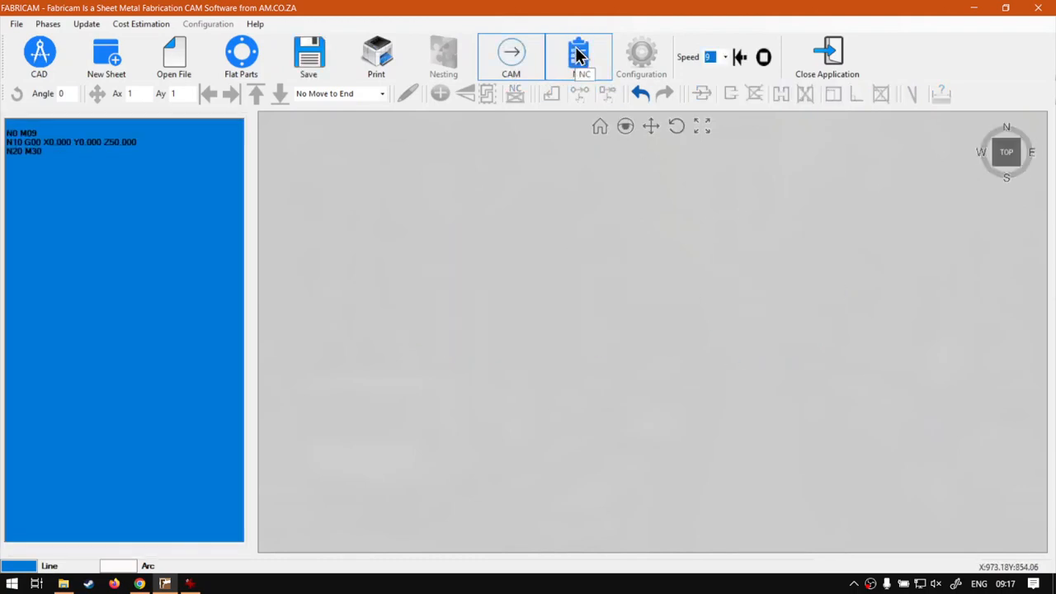
click(509, 65)
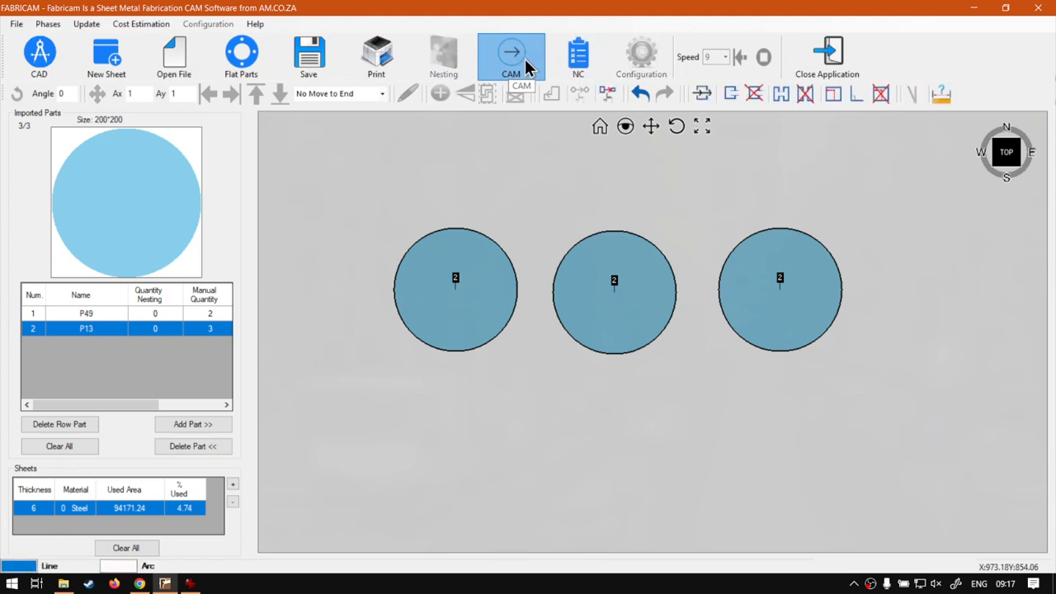
- Set the manual cutting order to middle, right and left disc, applying the ordering command twice, and generate the NC code
click(788, 310)
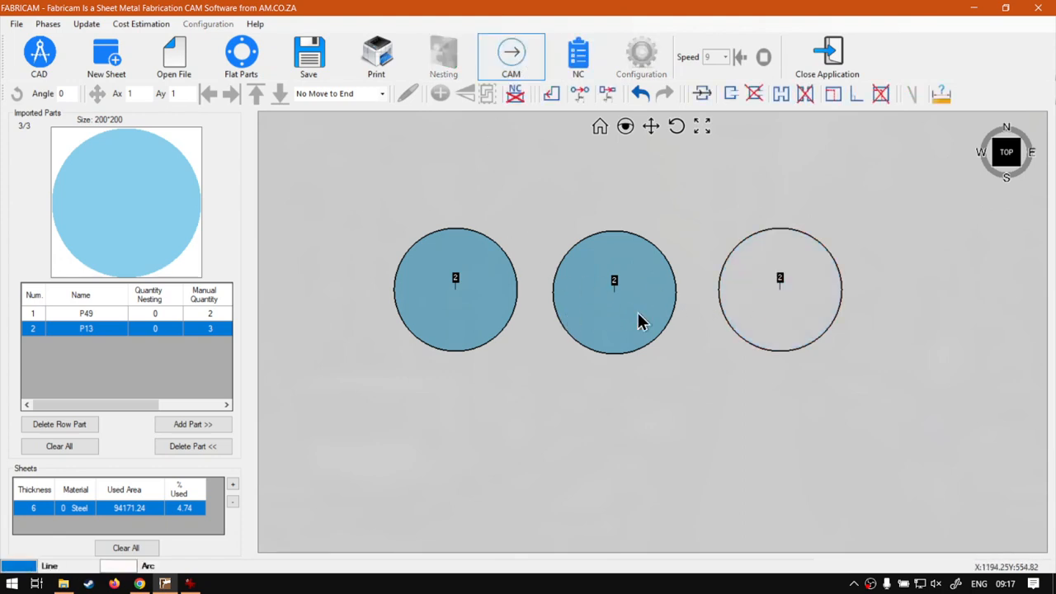
click(699, 368)
click(625, 312)
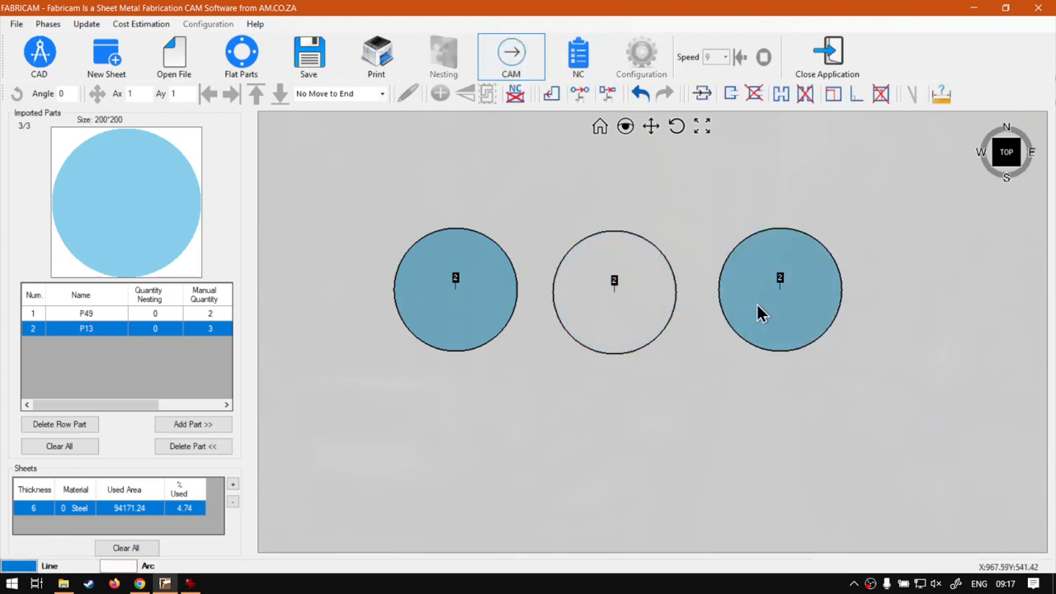
click(790, 319)
click(474, 321)
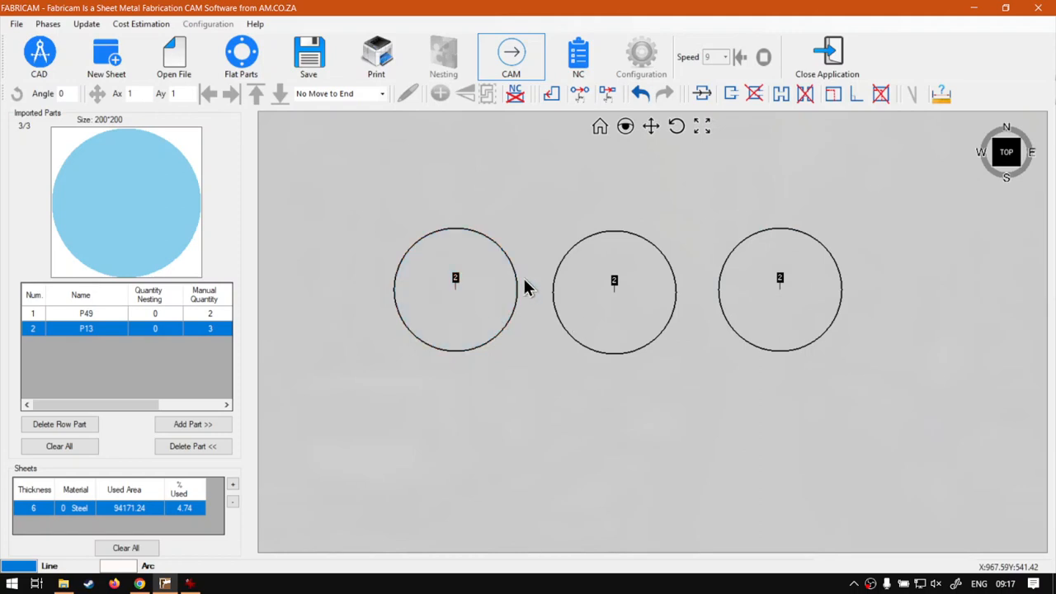
click(609, 95)
click(521, 342)
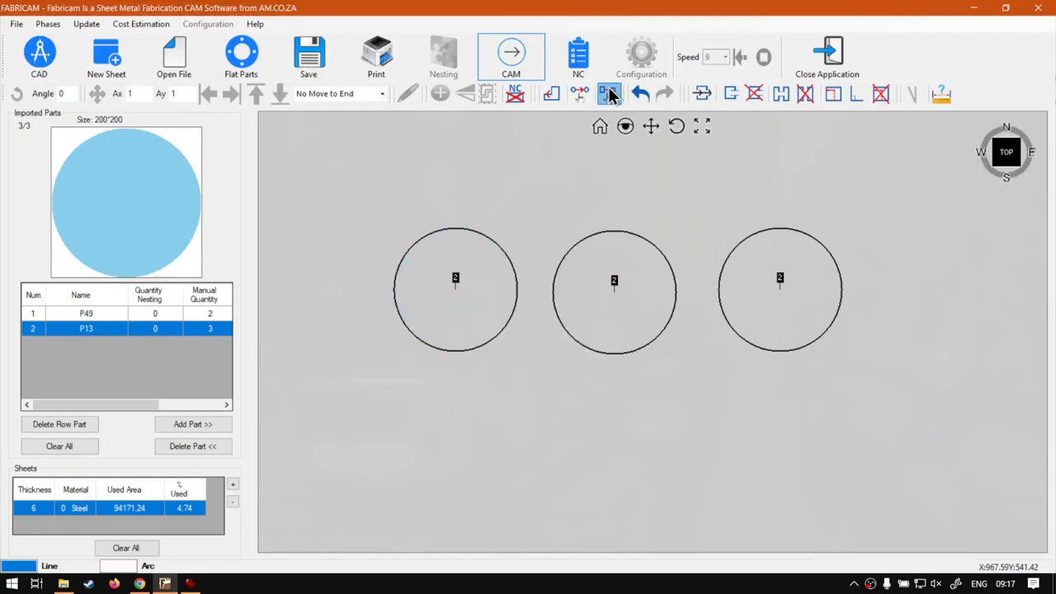
click(609, 95)
click(500, 338)
click(581, 72)
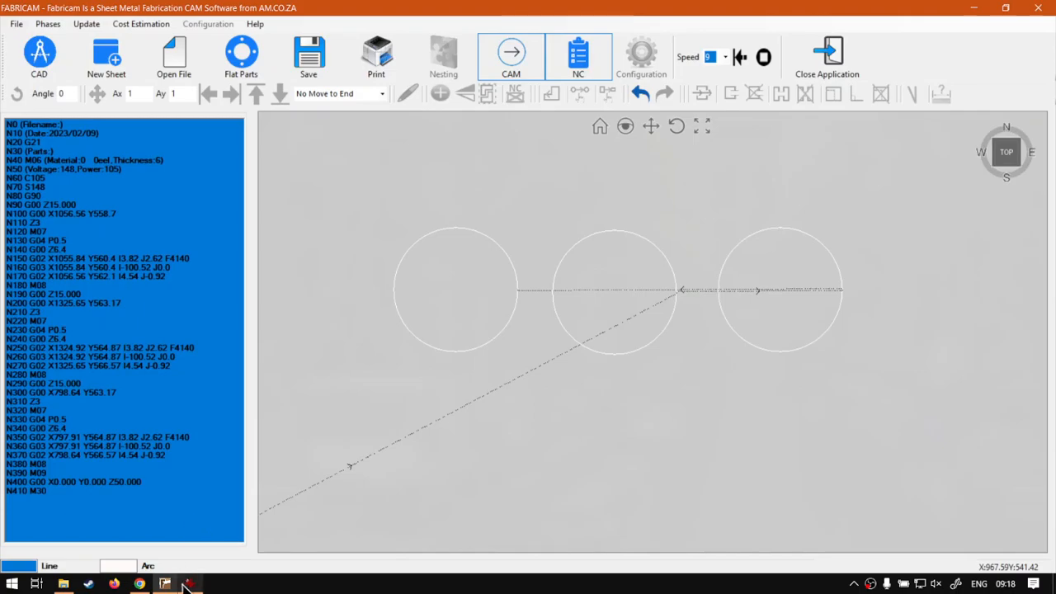
- Switch to the browser showing the Software Training Videos website
click(139, 583)
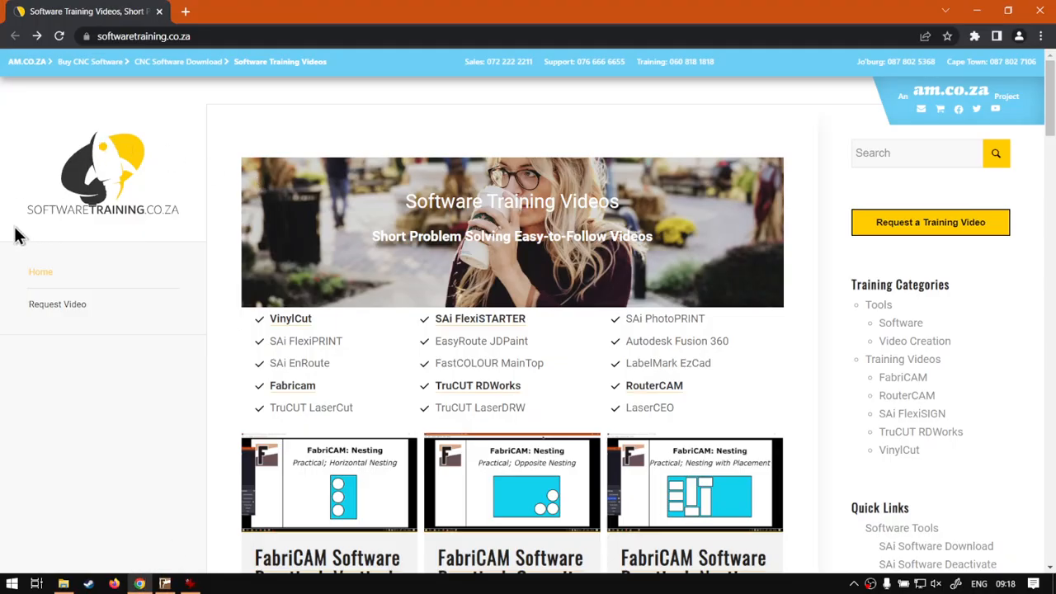